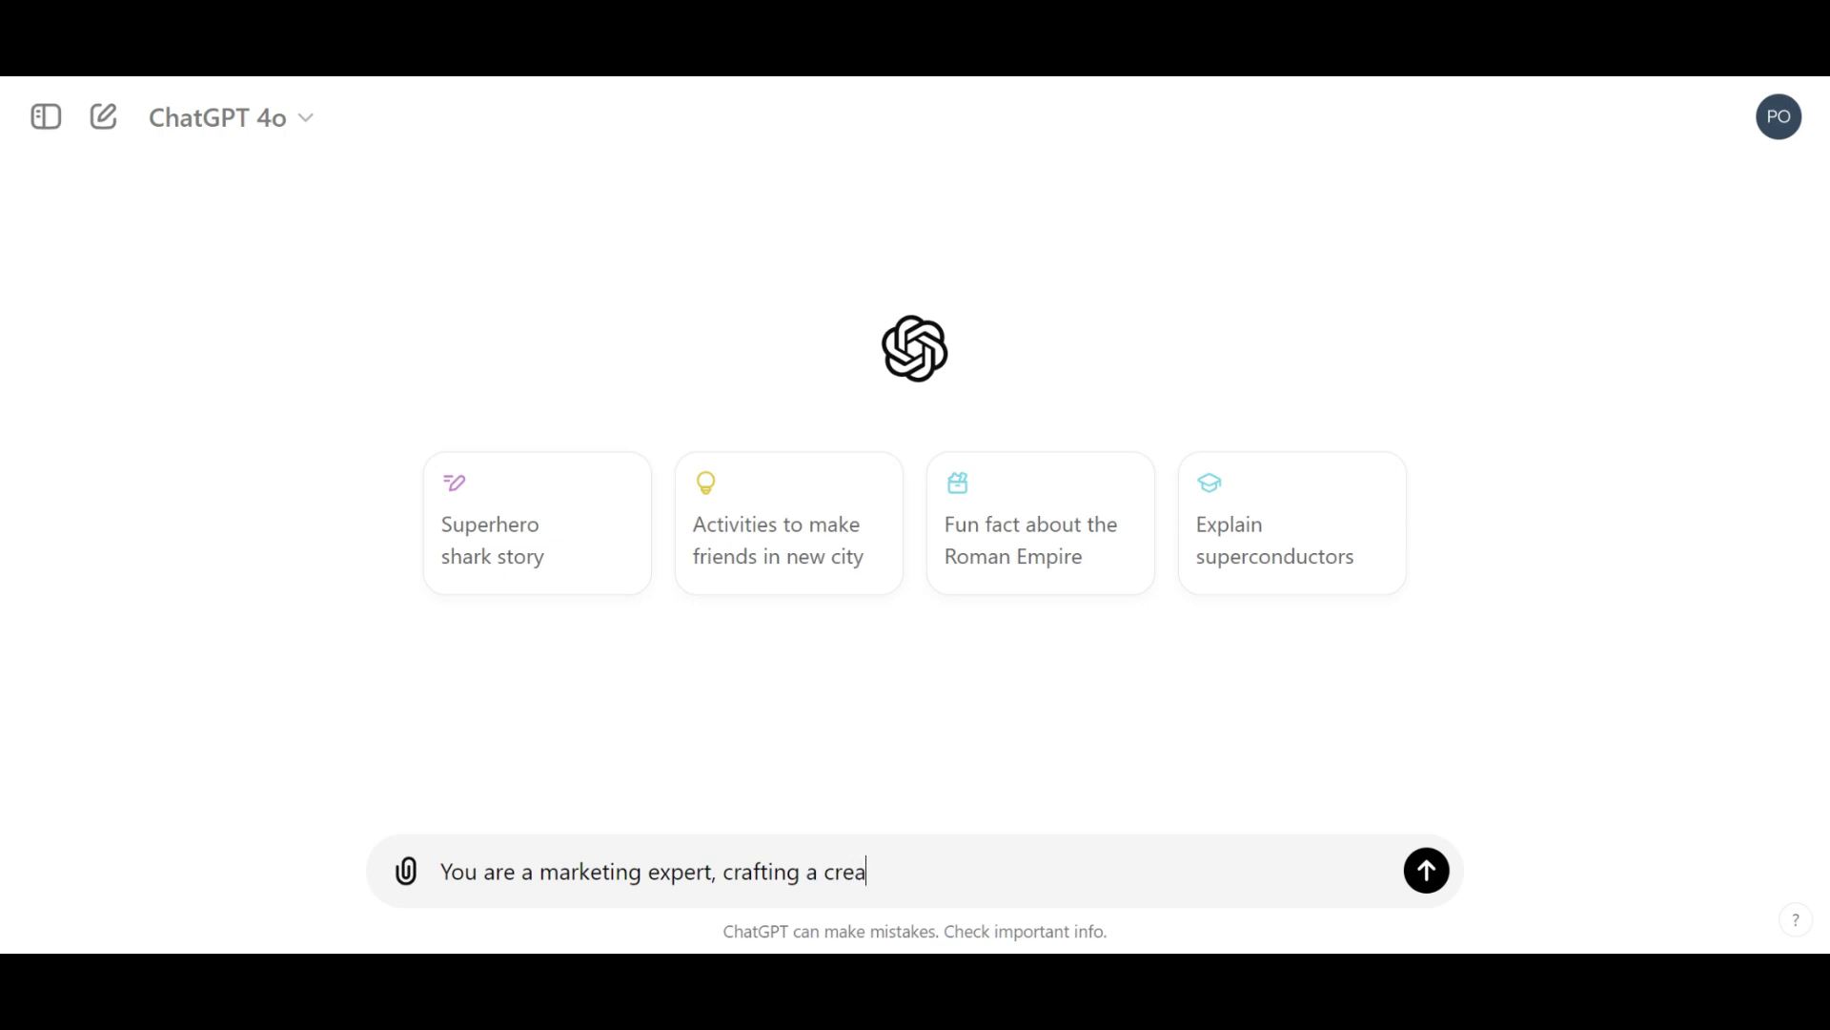
type("e")
type("or a company")
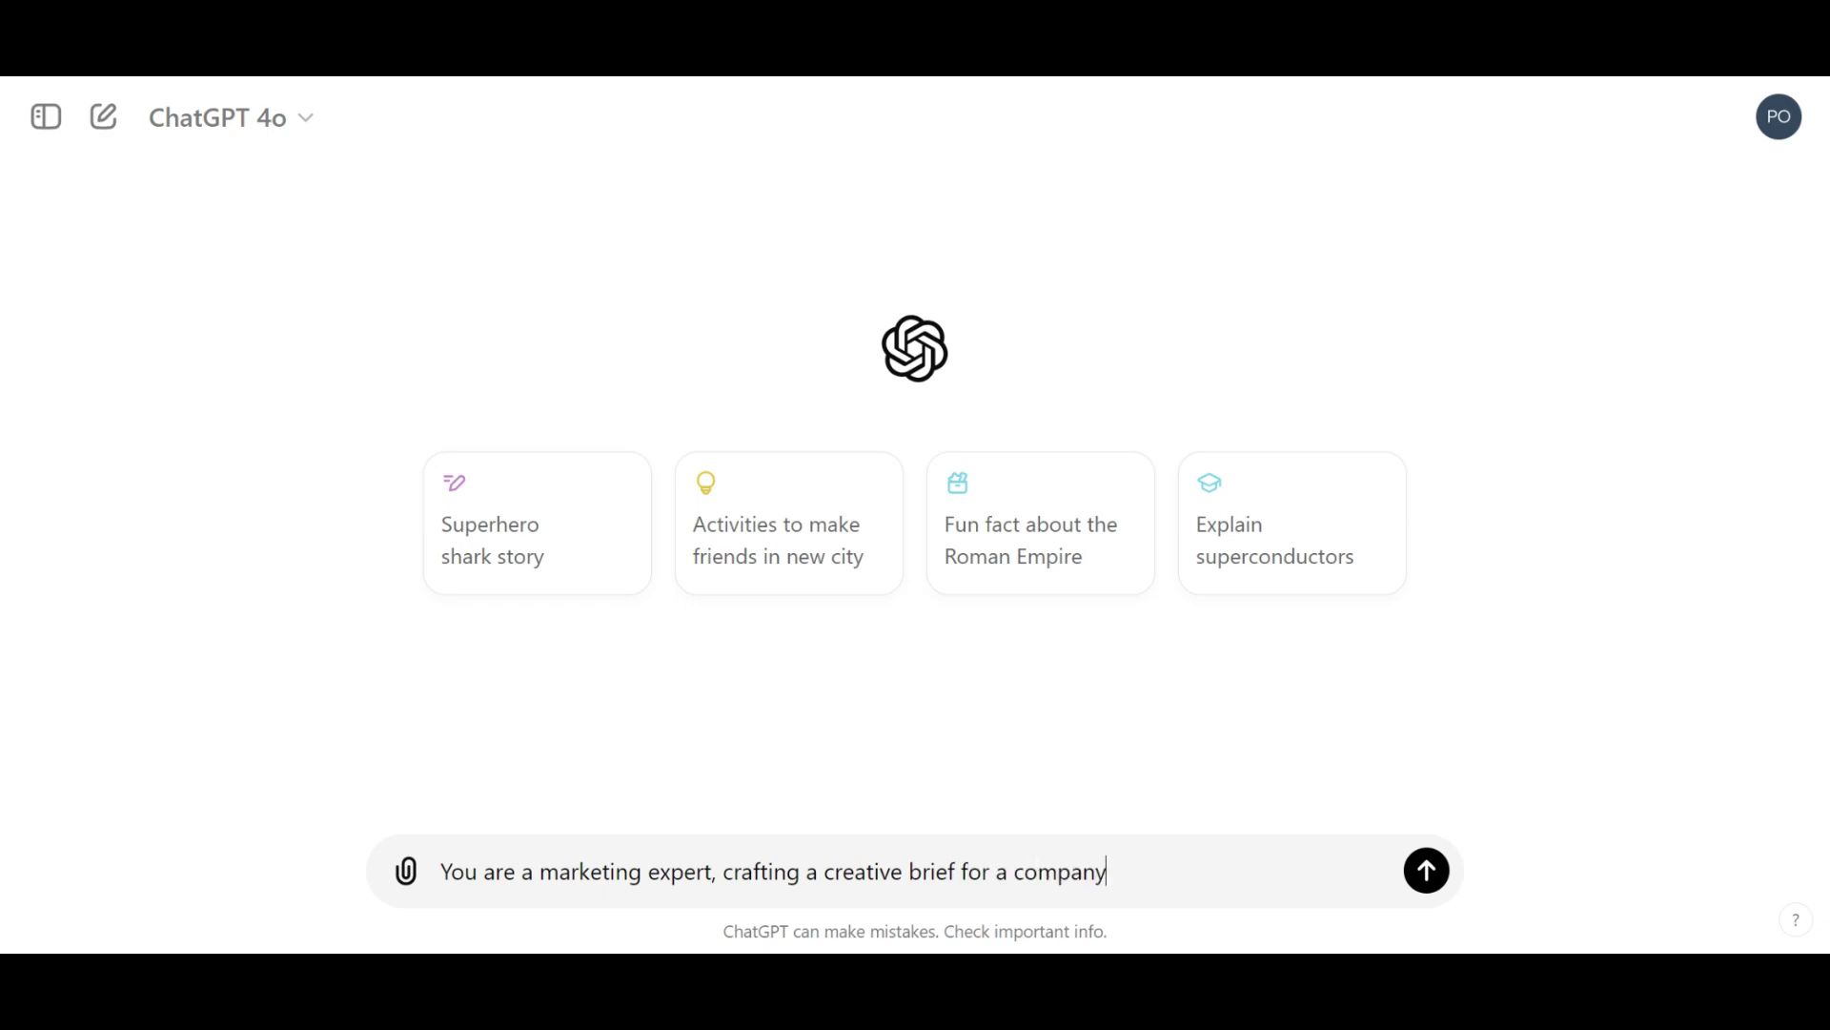
type("alle")
type("Pos")
type("arg")
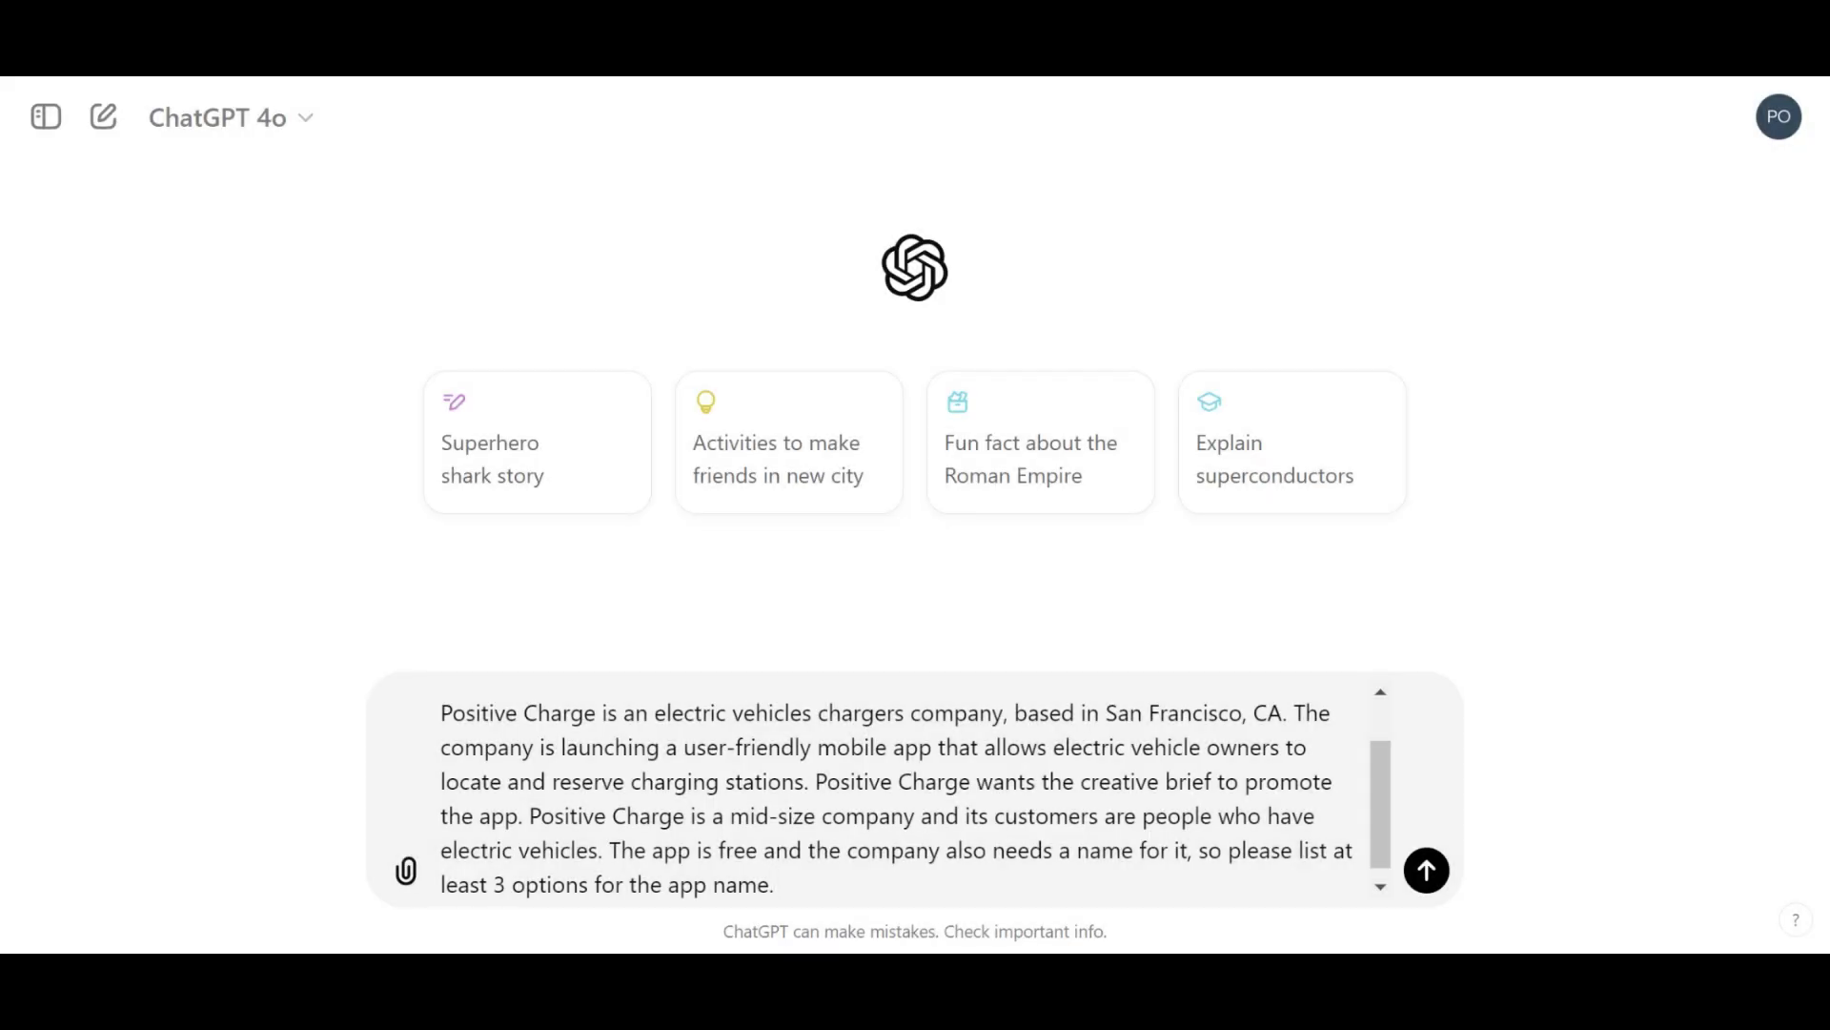
Step: Send ChatGPT the role and Positive Charge EV app description followed by the pasted list of brief fields
key("shift+Return")
key("shift+Return")
type("The brief sh")
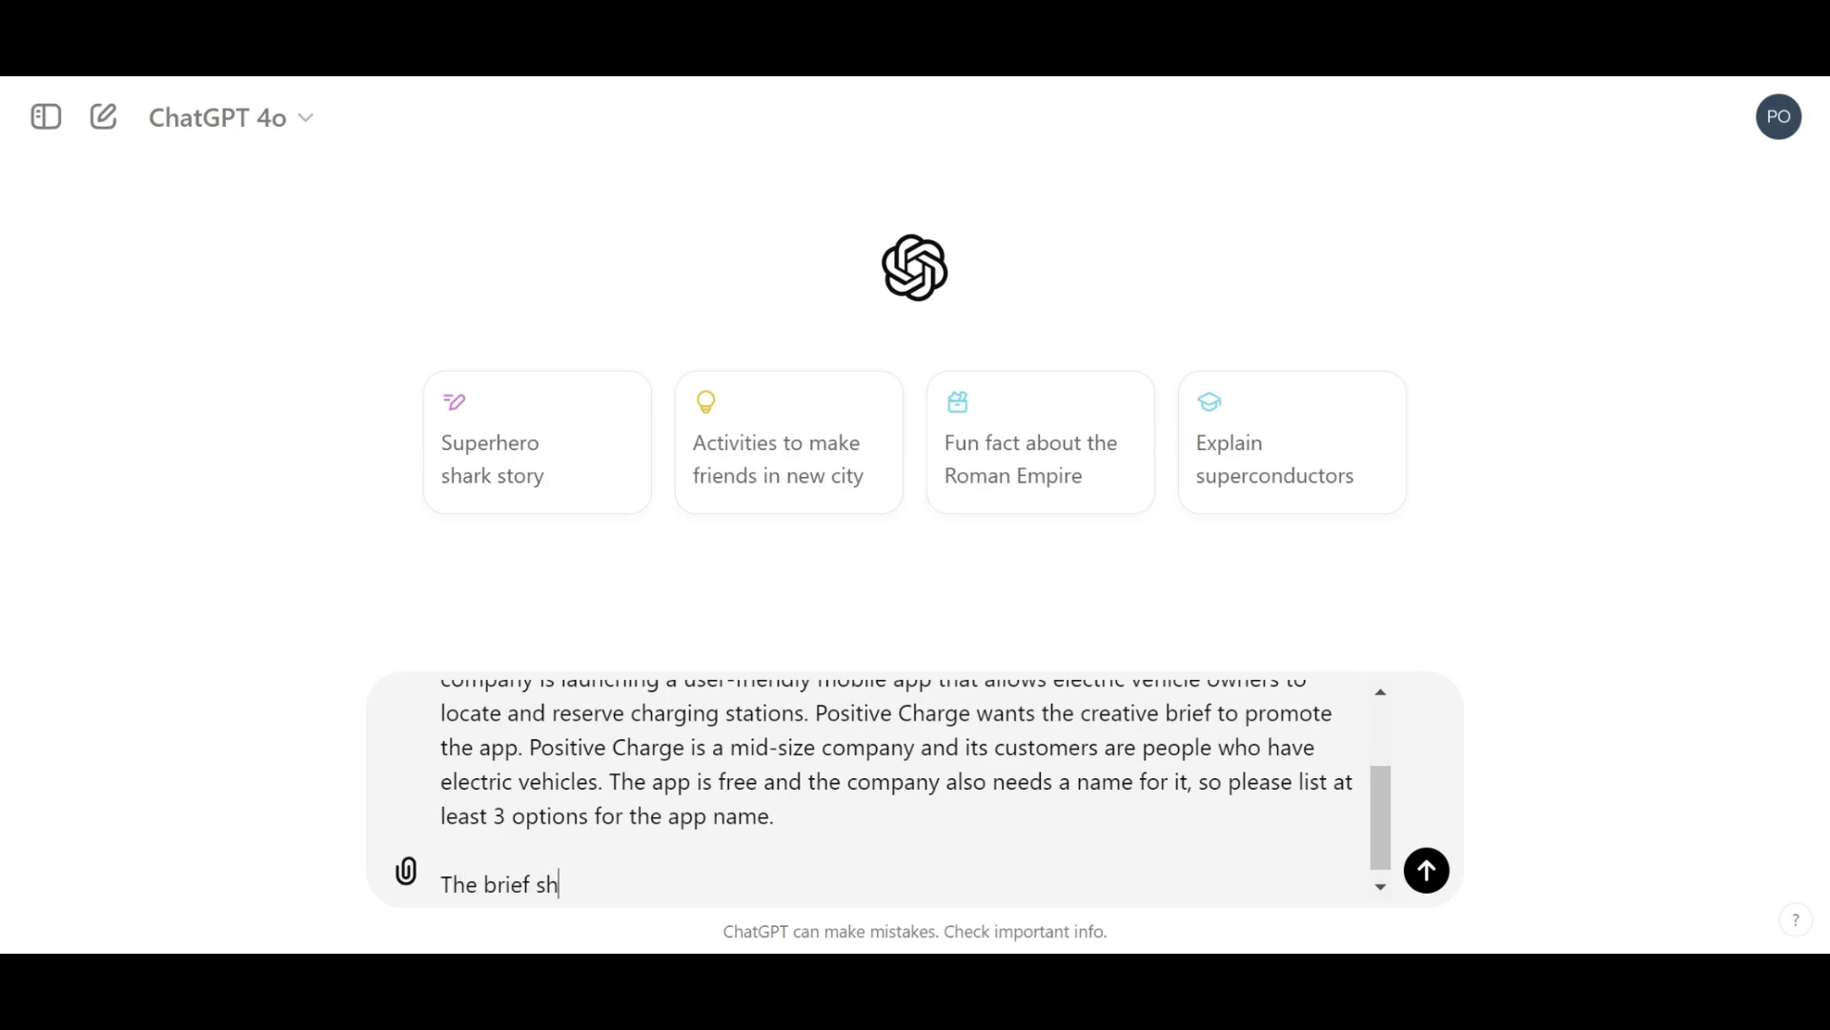
type("ould include")
key("ctrl+v")
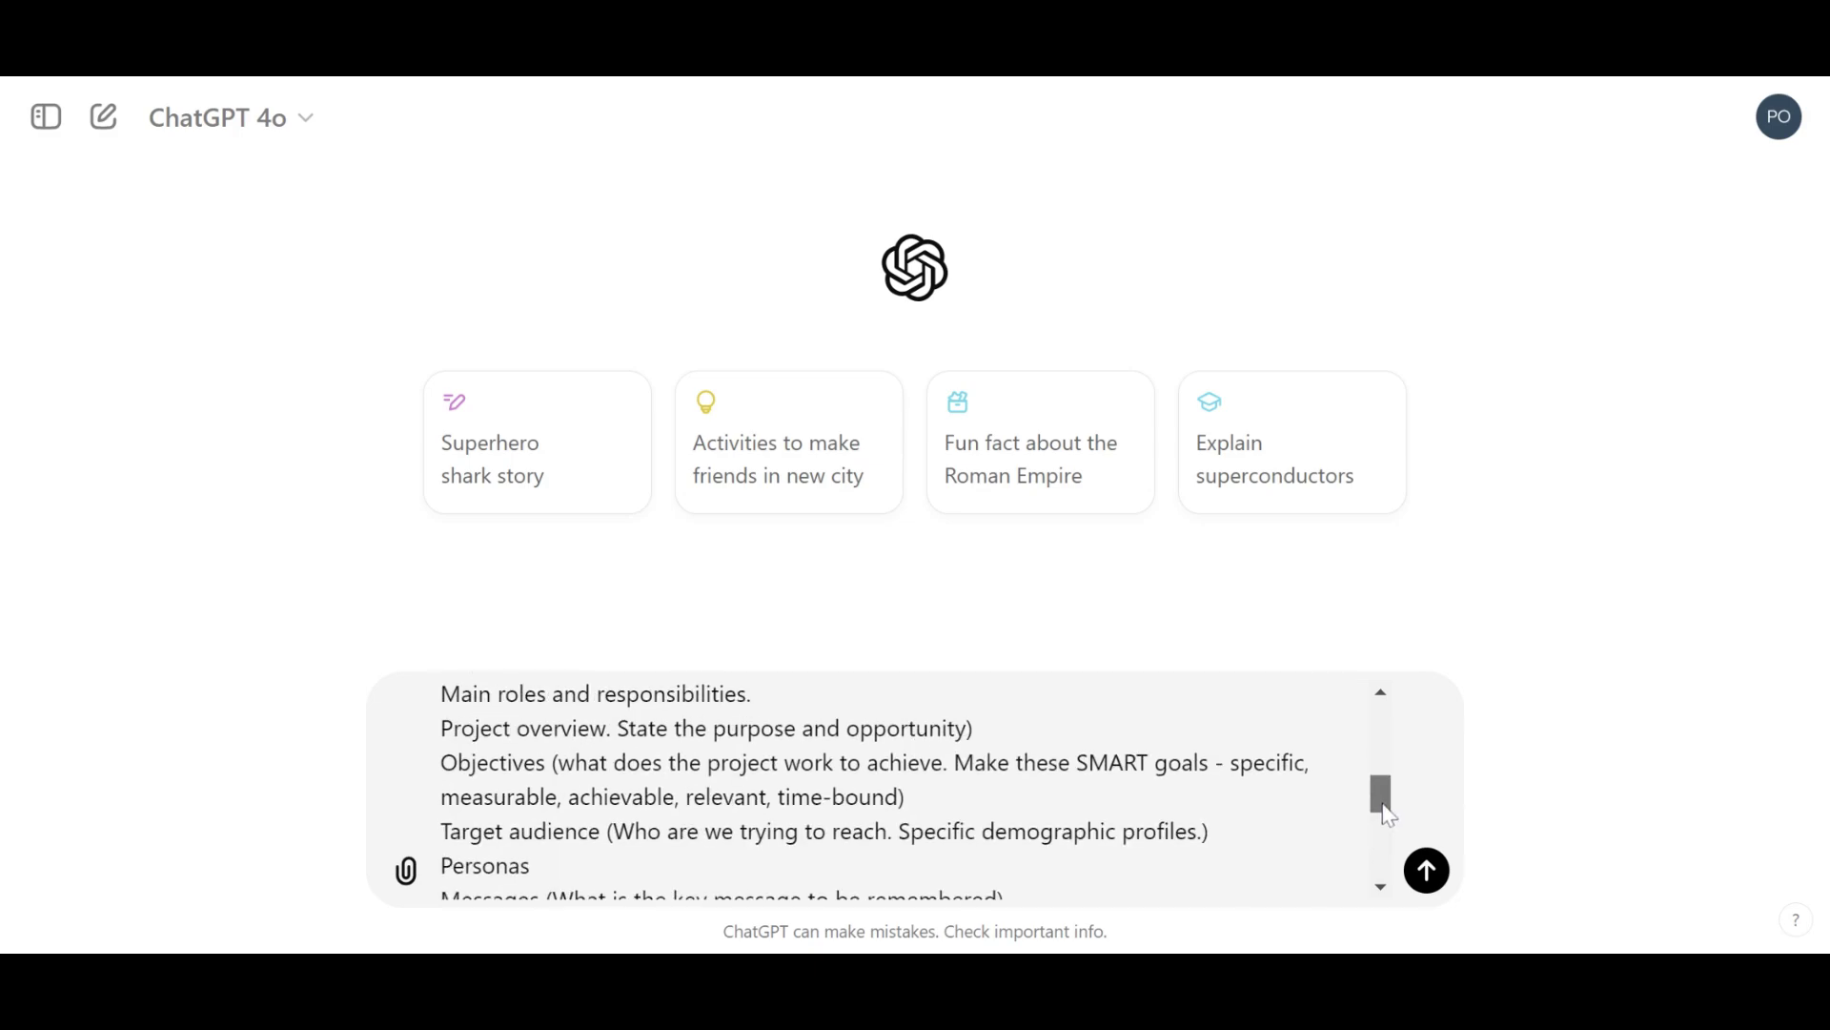
left_click_drag(1381, 745, 1387, 859)
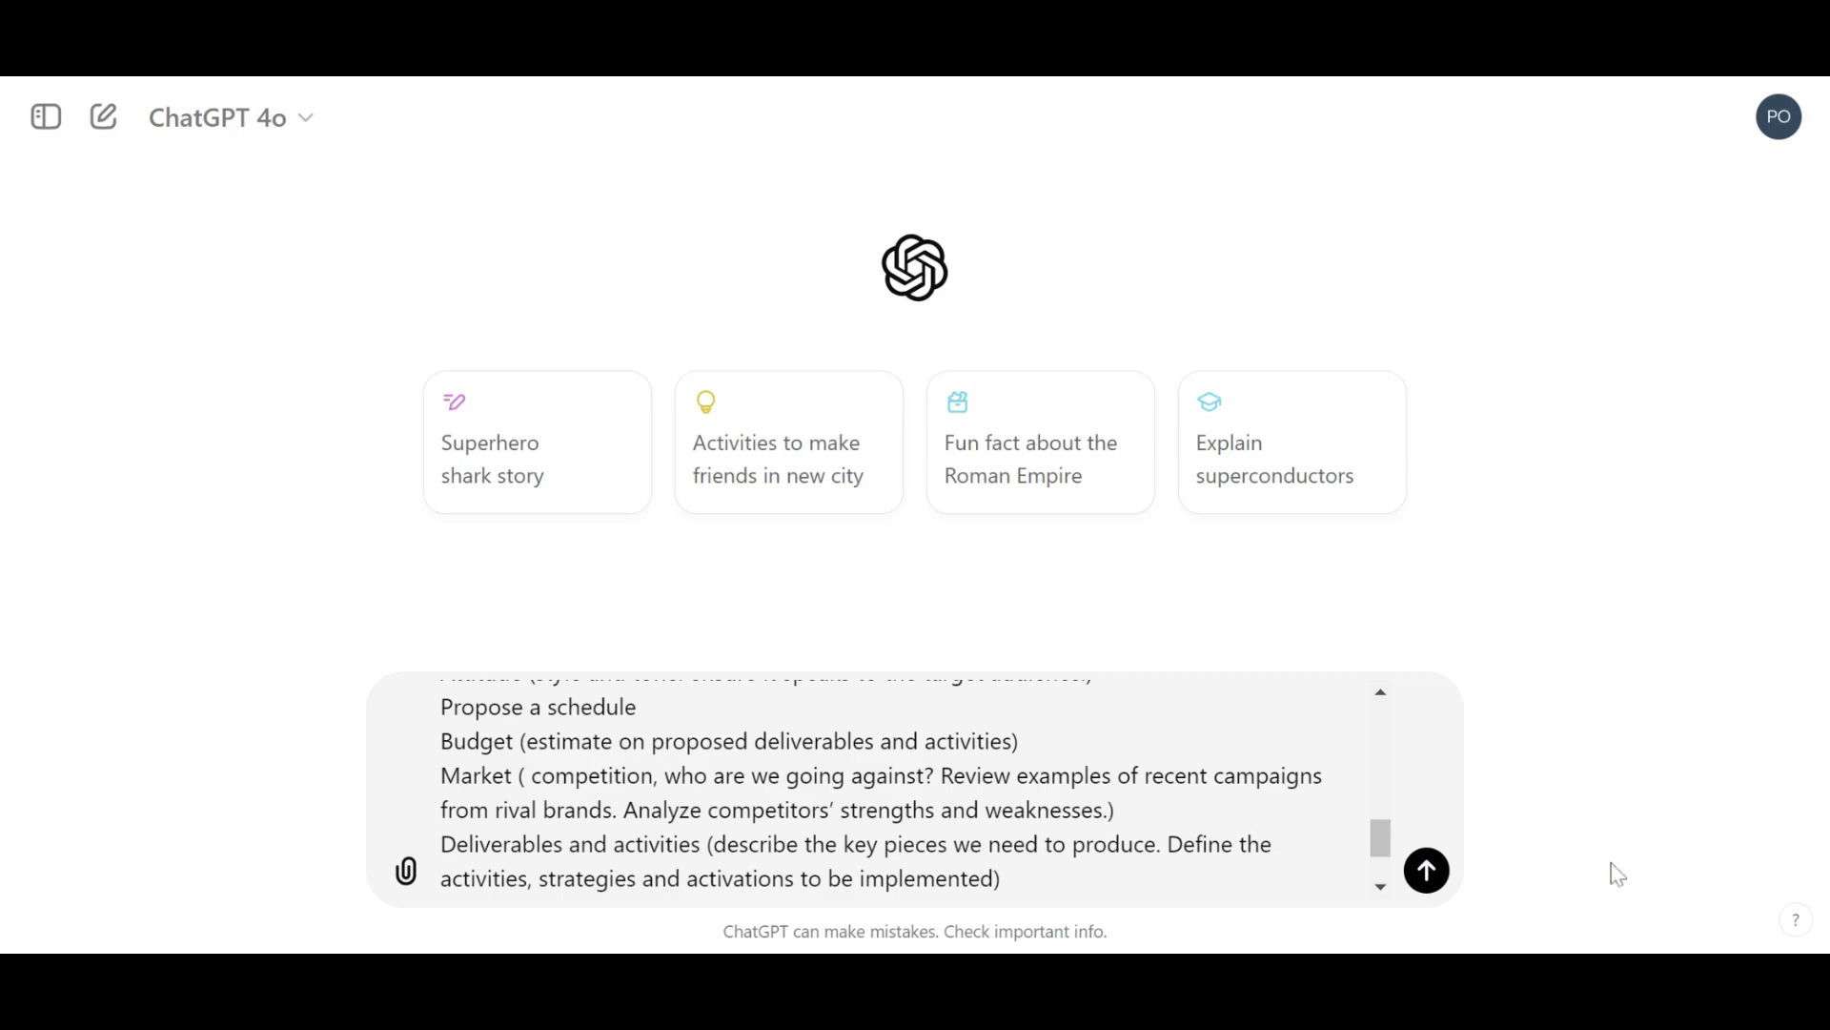
key("Return")
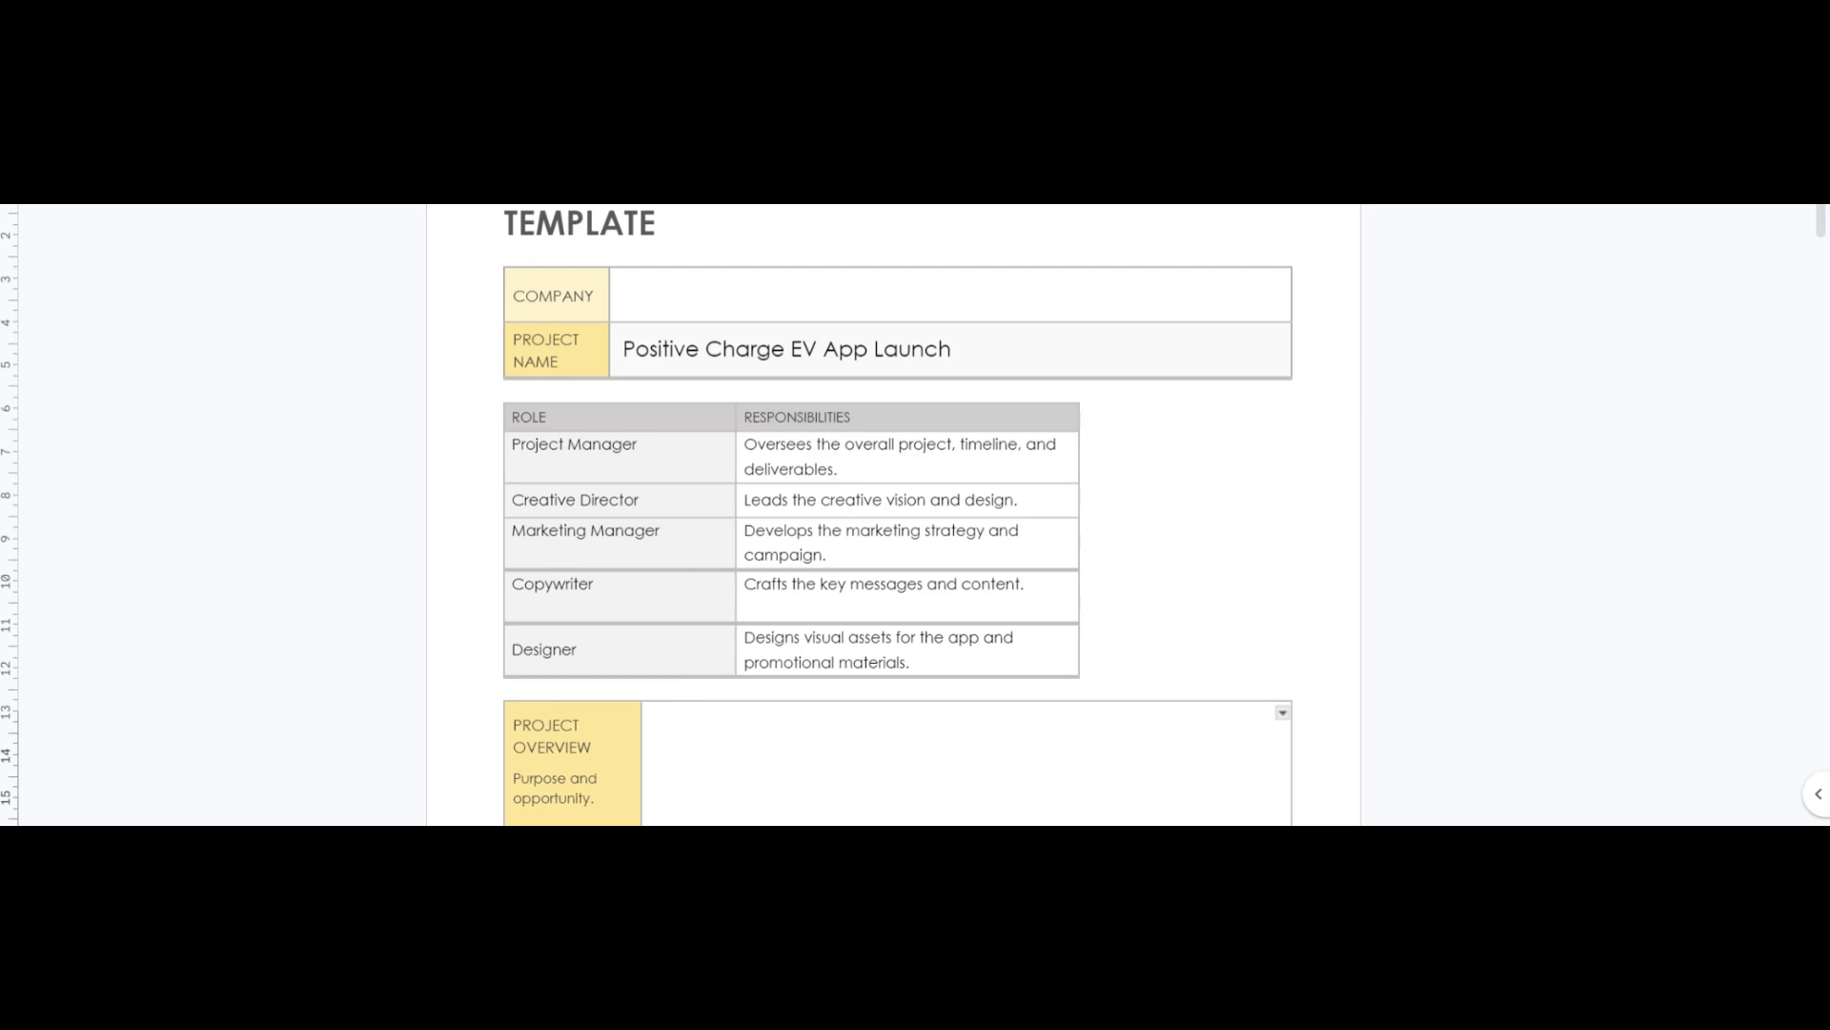
Step: Fill in the company cell and paste the purpose-and-opportunity text as the project overview
left_click(944, 295)
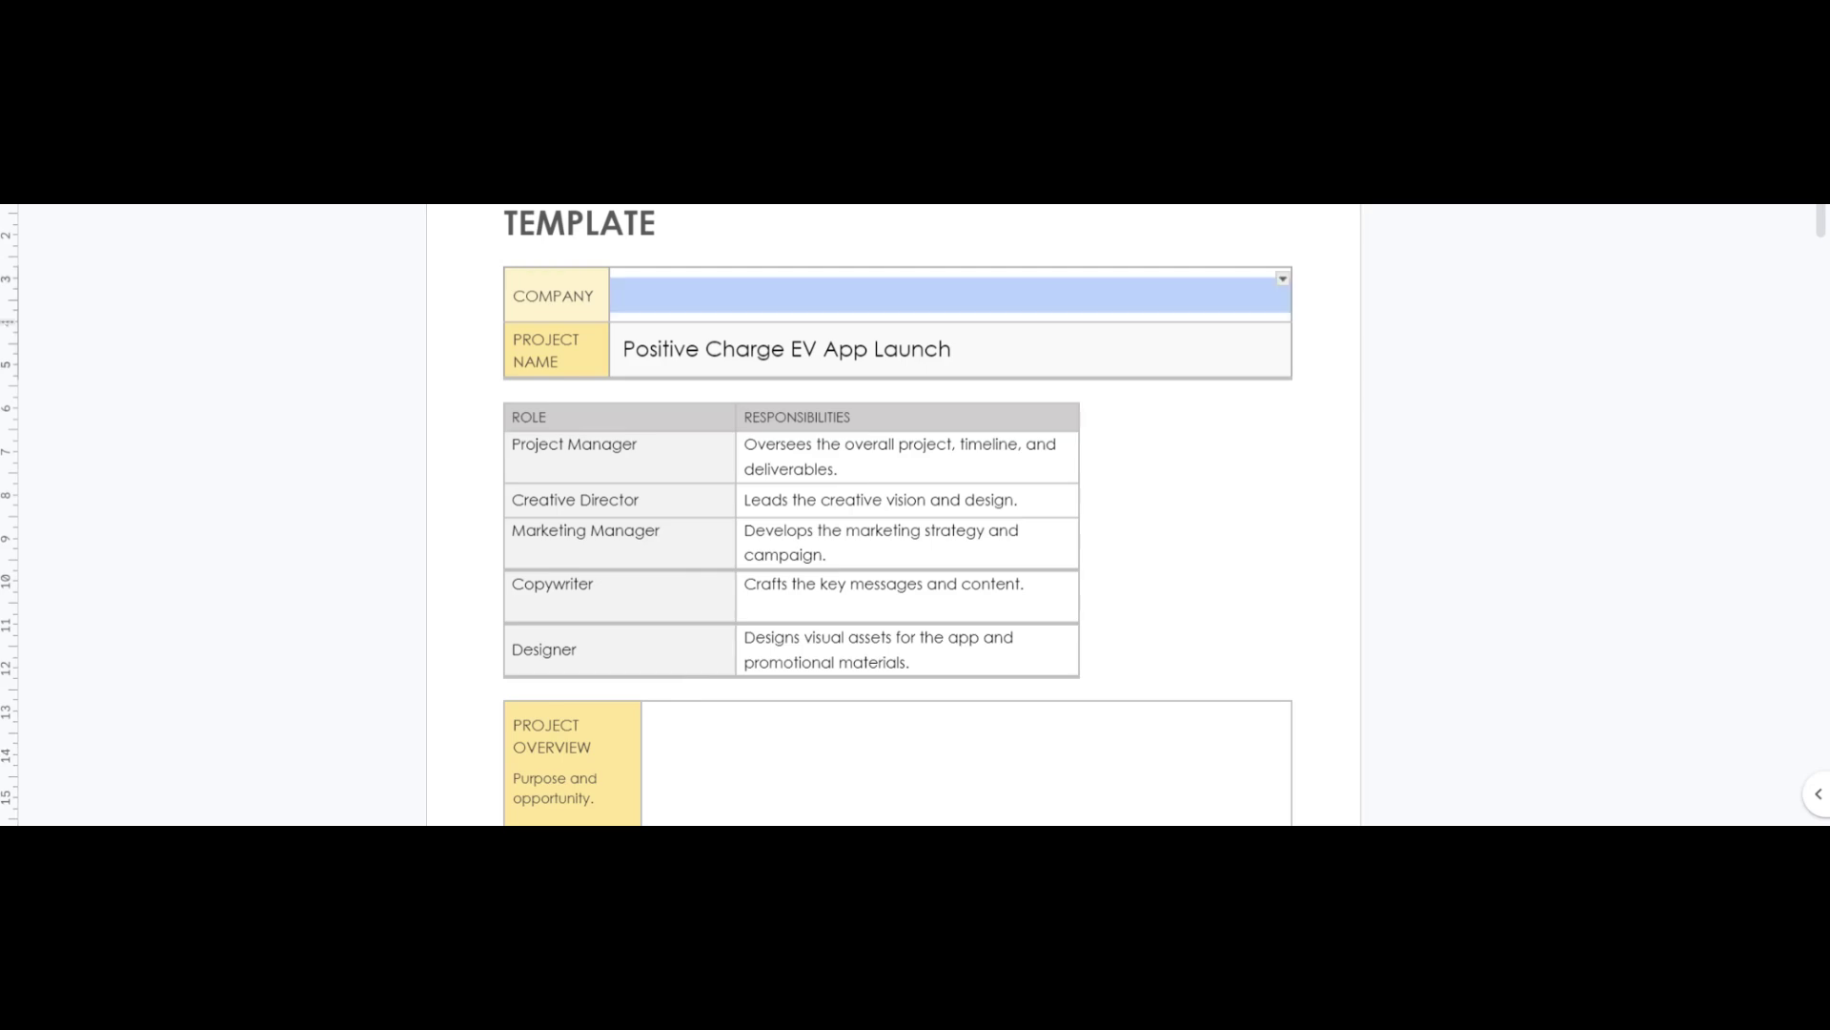
key("BackSpace")
type("Posit")
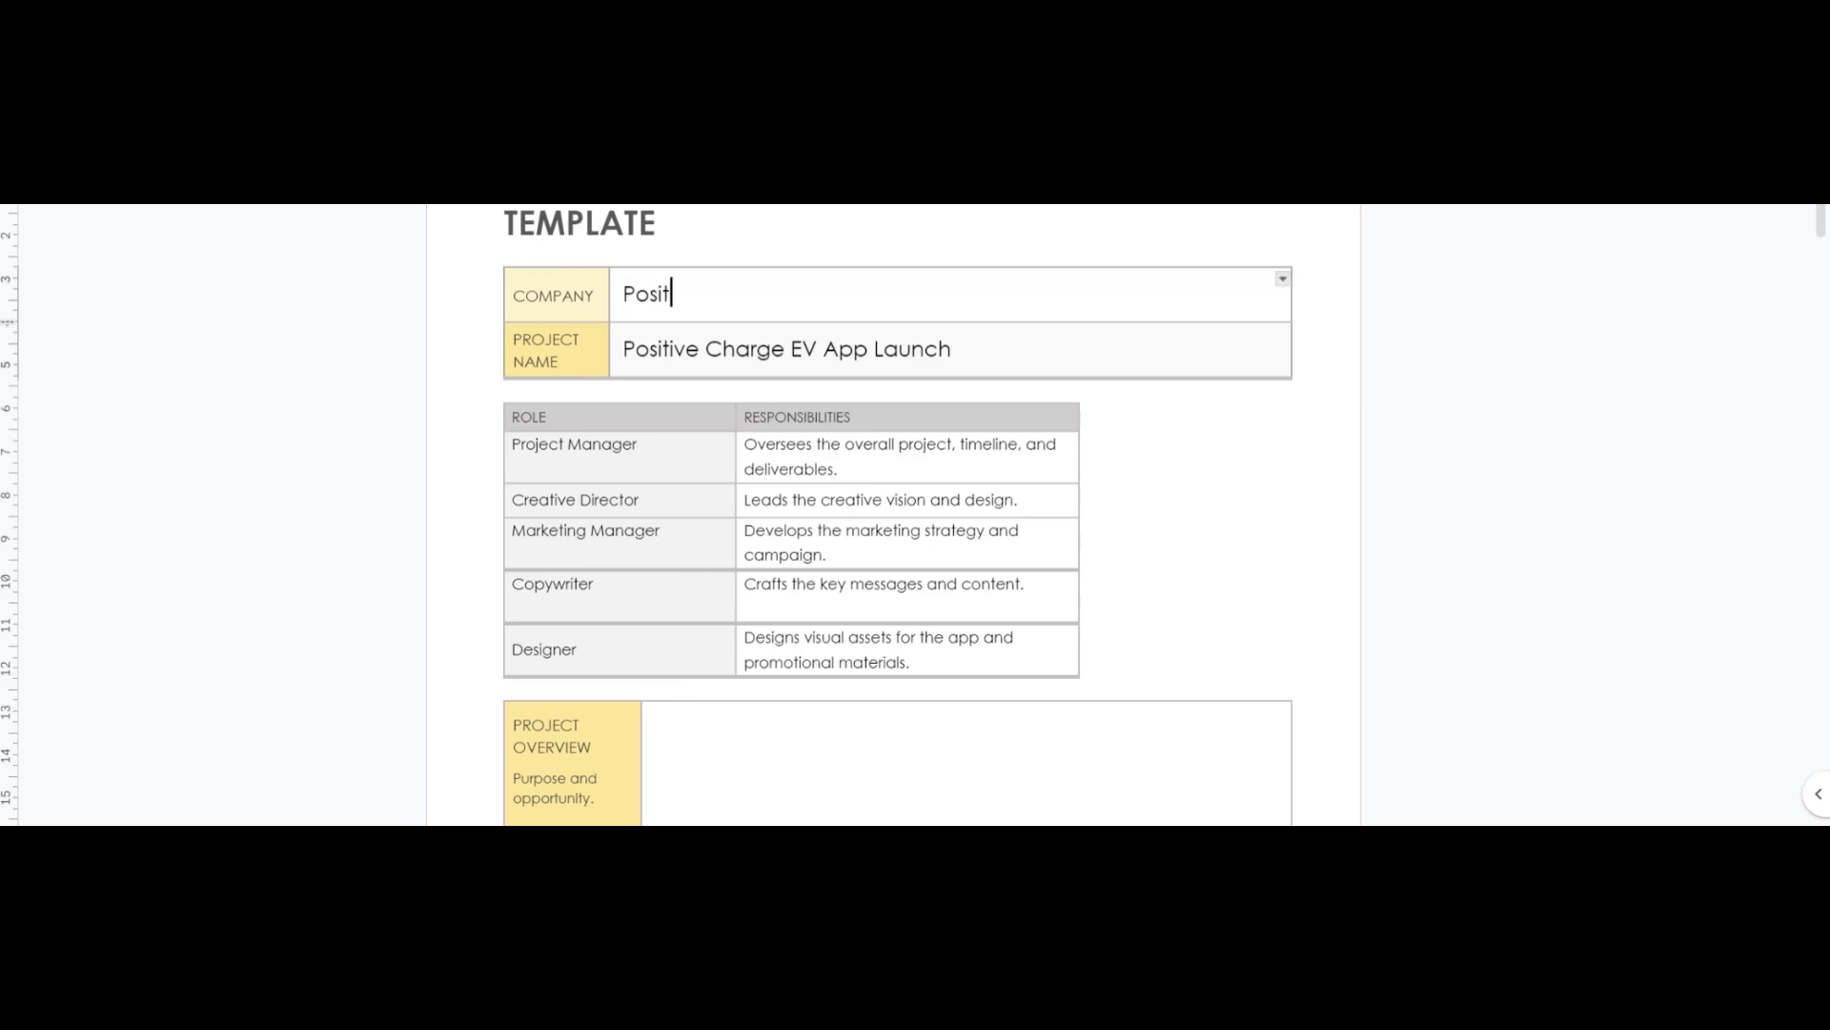
type("ive Char")
type("ge")
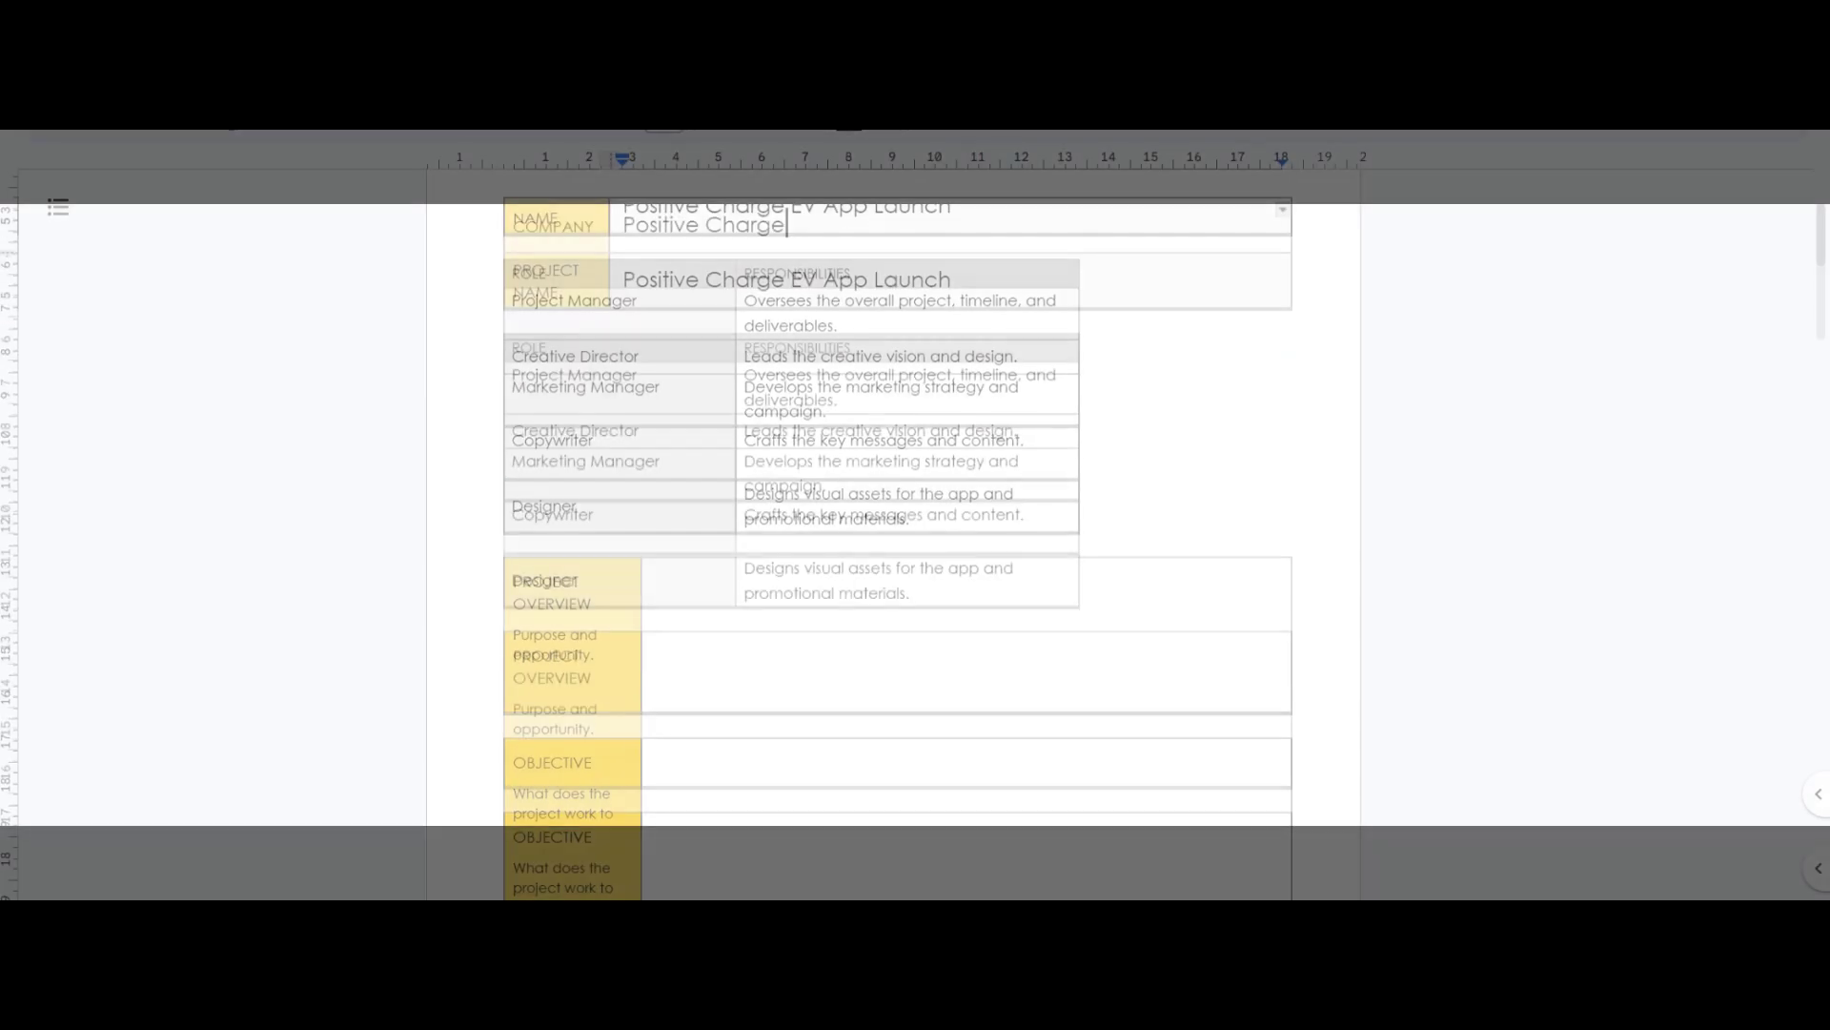
type("Purpose: To launch Positive Charge's mobile app that allows EV owners to locate and reserve charging stations. Opportunity: As the number of electric vehicles grows, so does the demand for accessible and reliable charging stations. This app positions Positive Charge as a leader in the EV space, enhancing customer experience and loyalty.")
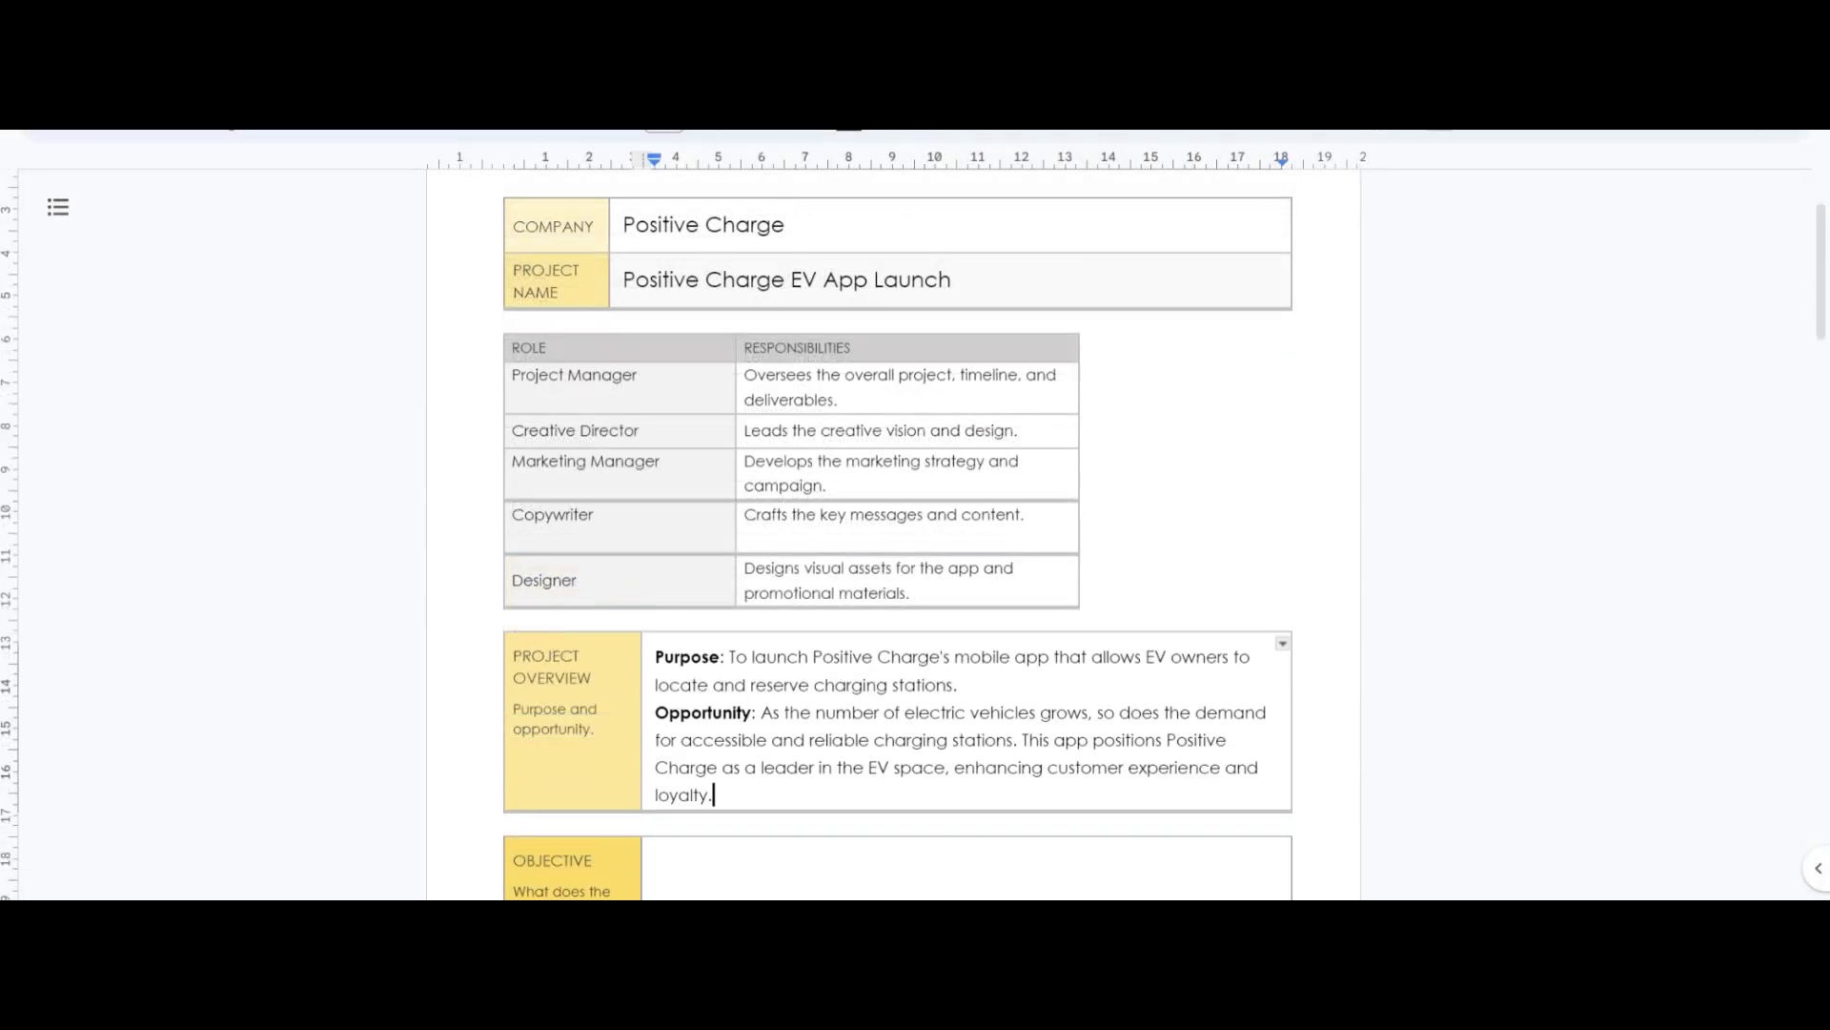
scroll(899, 572, "down", 3)
scroll(899, 572, "down", 2)
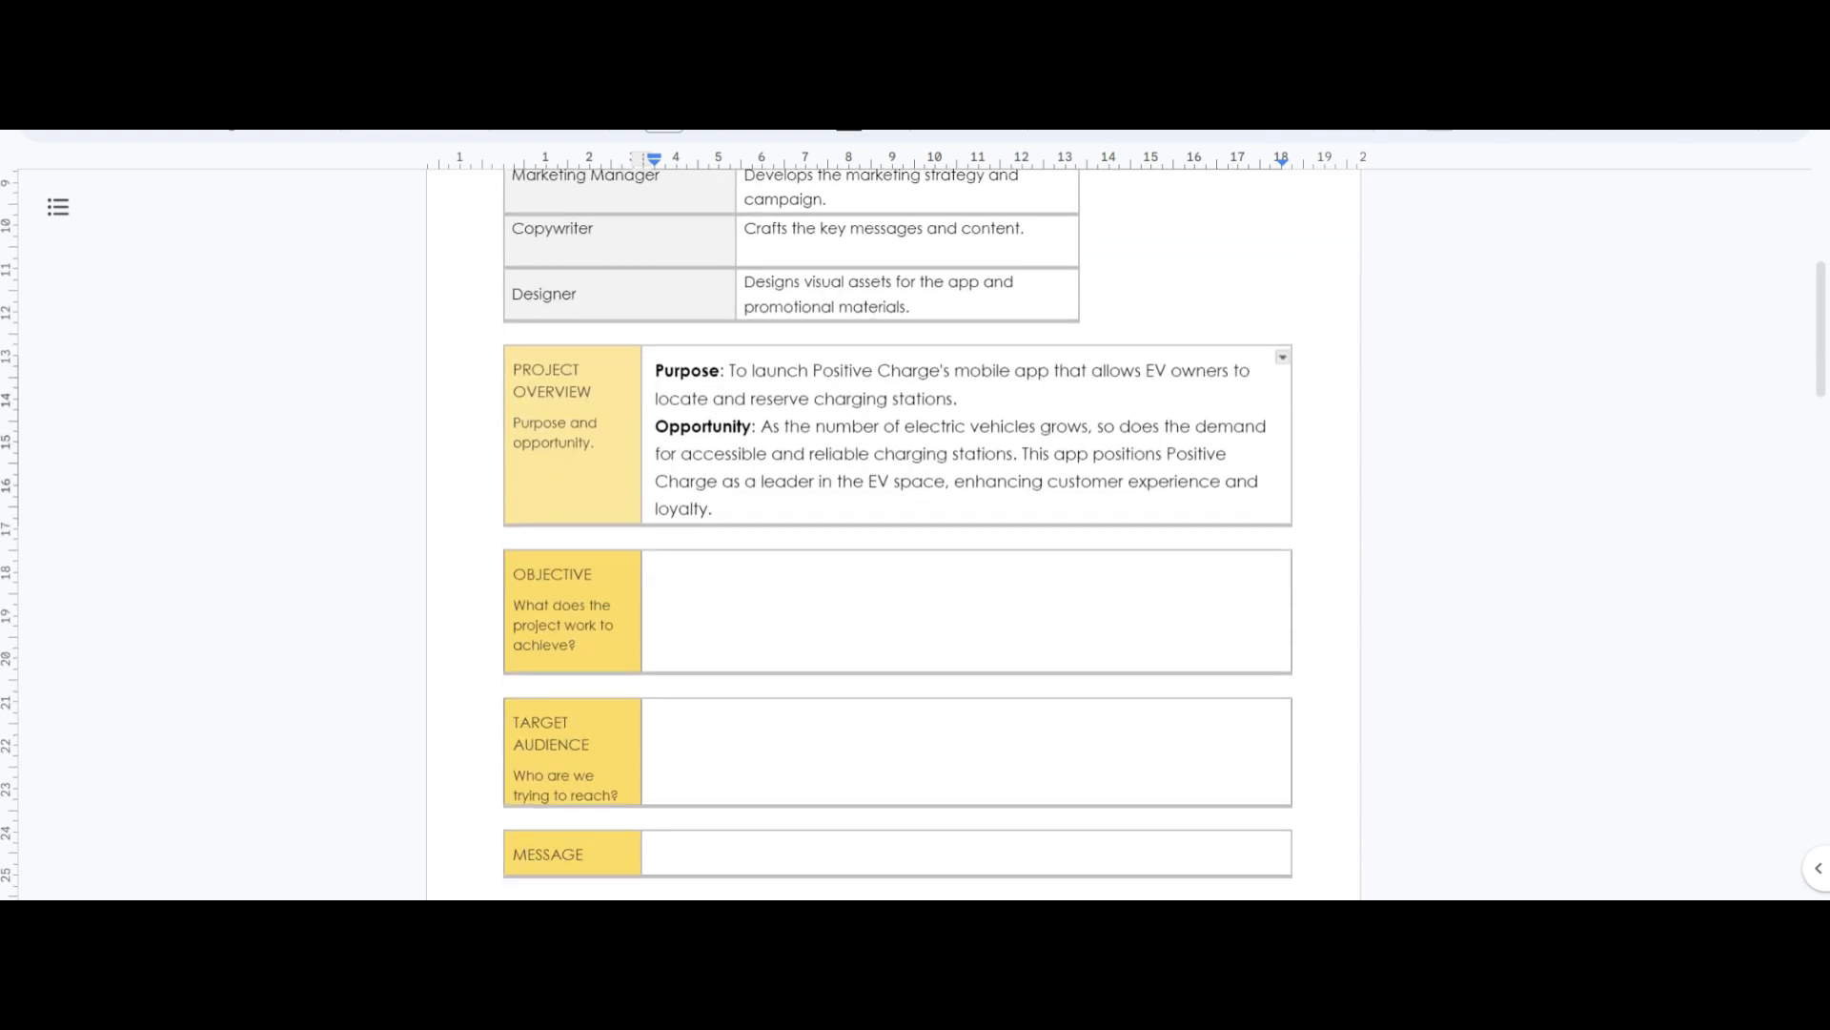
Step: Paste the three objectives, rename the label to OBJECTIVES, and paste the primary and secondary audiences
left_click(966, 609)
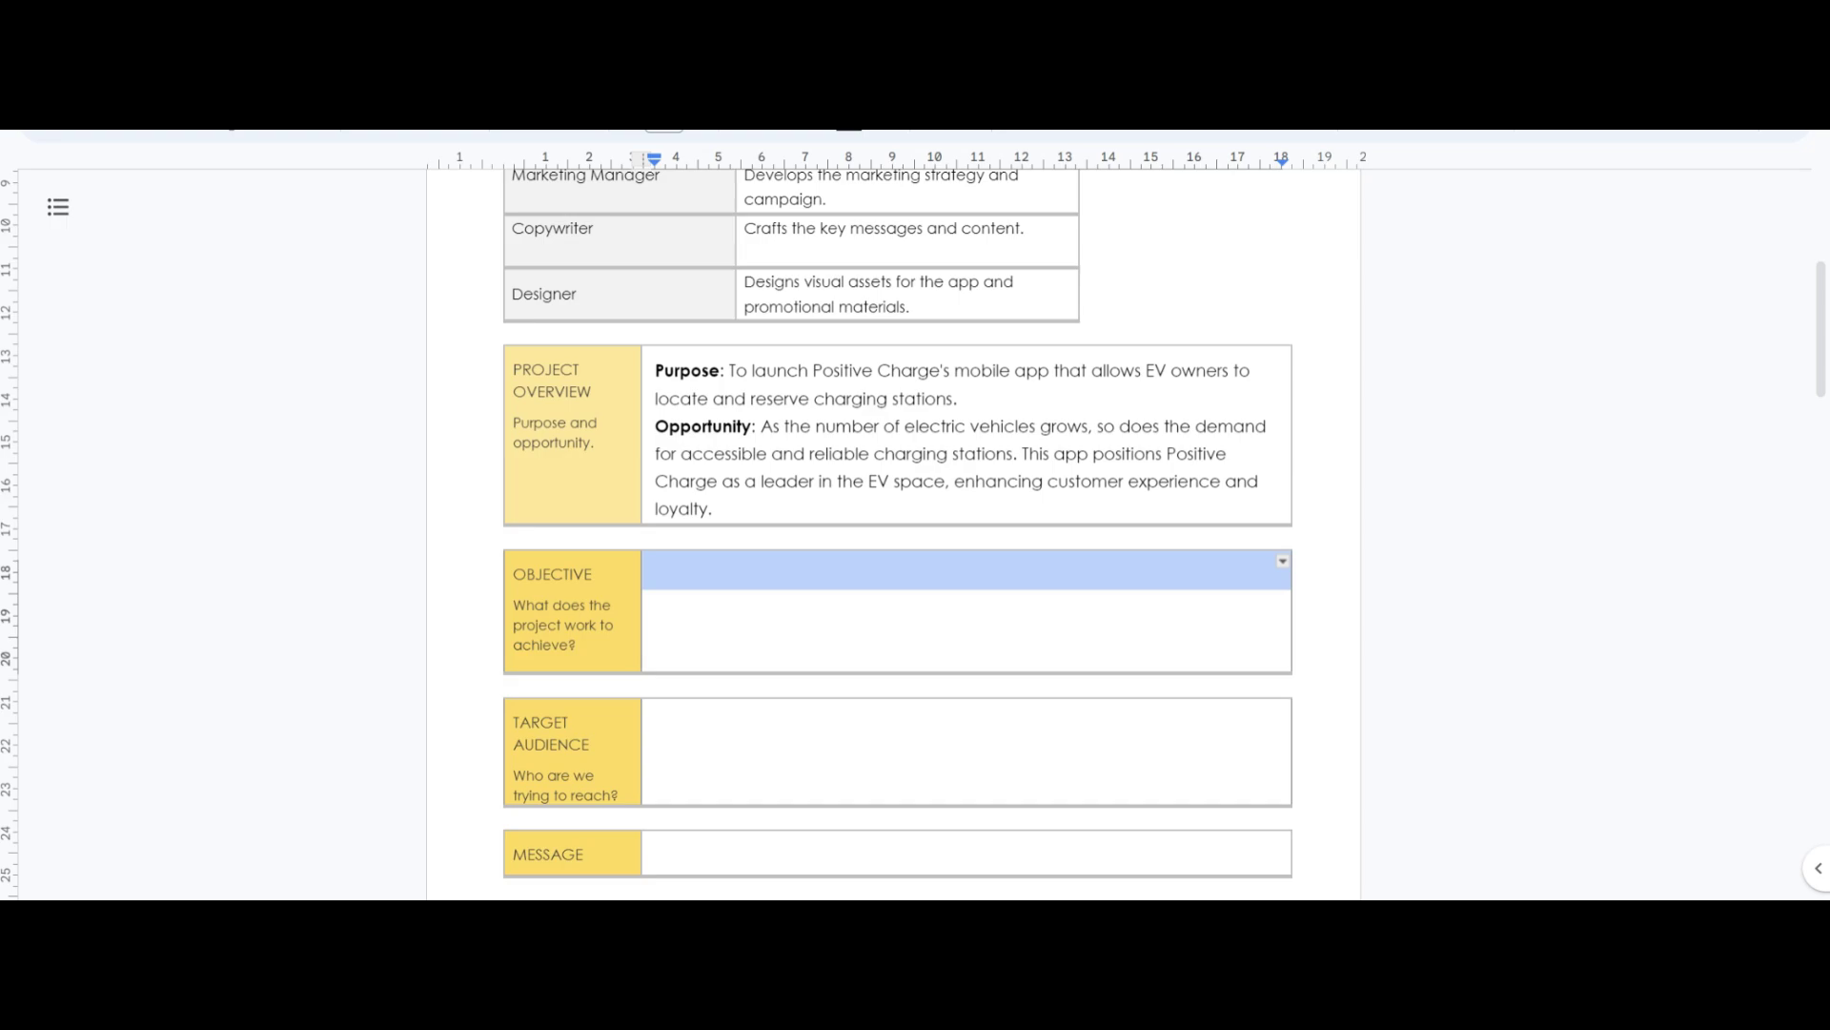
type("1. Achieve 10,000 downloads of the app within the first three months of launch. 2. Increase Positive Charge's market share in the EV charging space by 15% within six months. 3. Generate a 25% increase in customer engagement with the app’s reservation feature within four months of launch.")
left_click(573, 629)
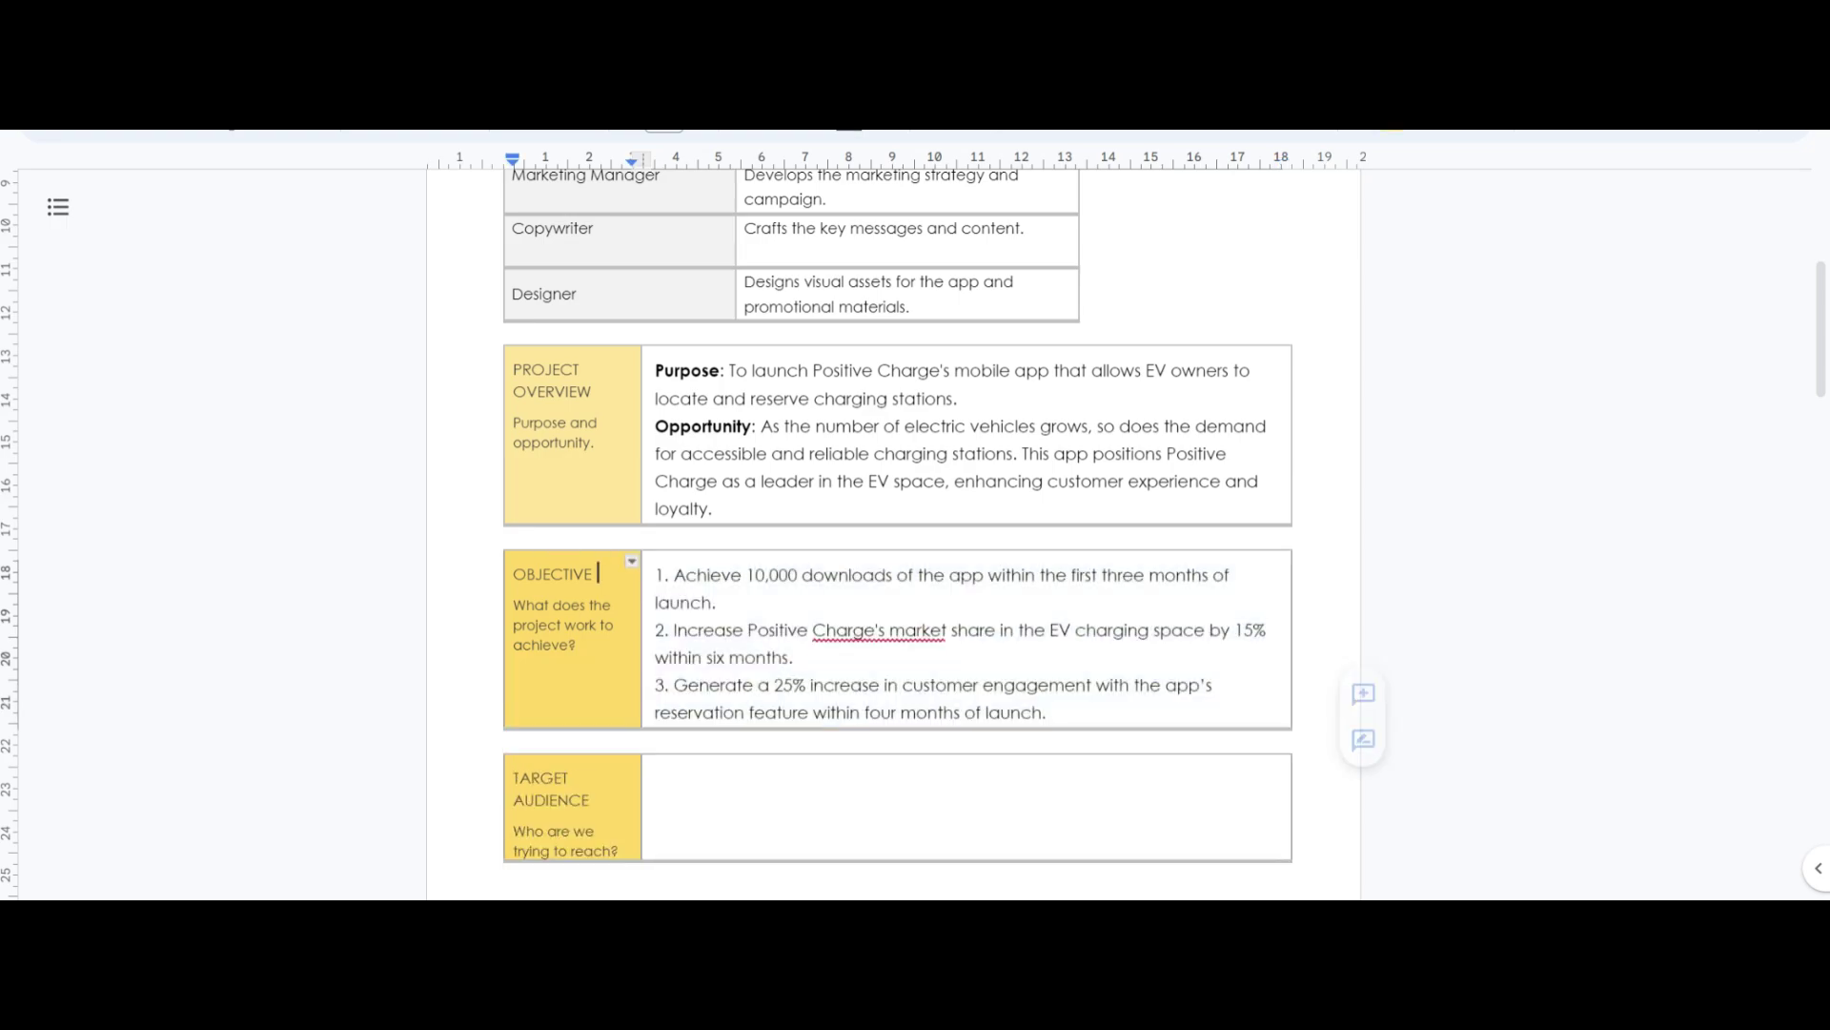
type("S")
scroll(898, 573, "down", 2)
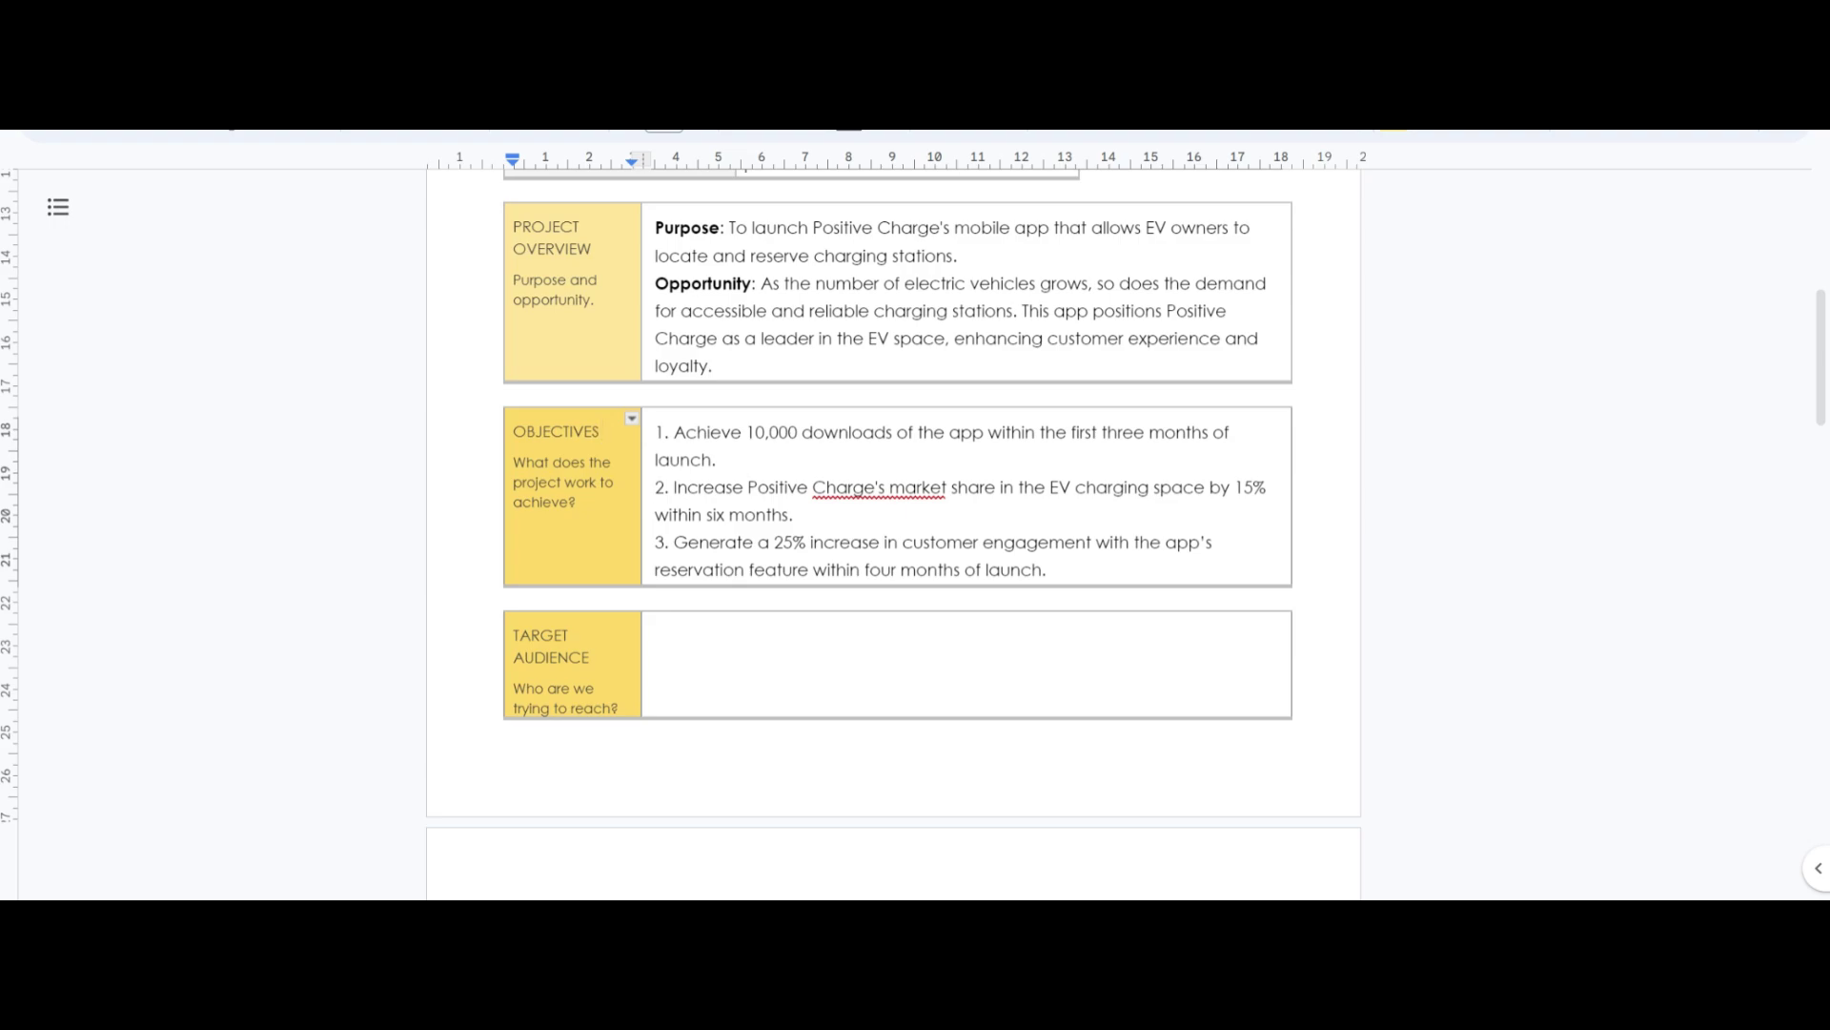
left_click(965, 636)
type("Primary Audience: EV owners aged 25-45, tech-savvy, environmentally conscious, living in urban and suburban areas with access to EV charging stations. Secondary Audience: EV enthusiasts, early adopters of green technology, and existing Positive Charge customers.")
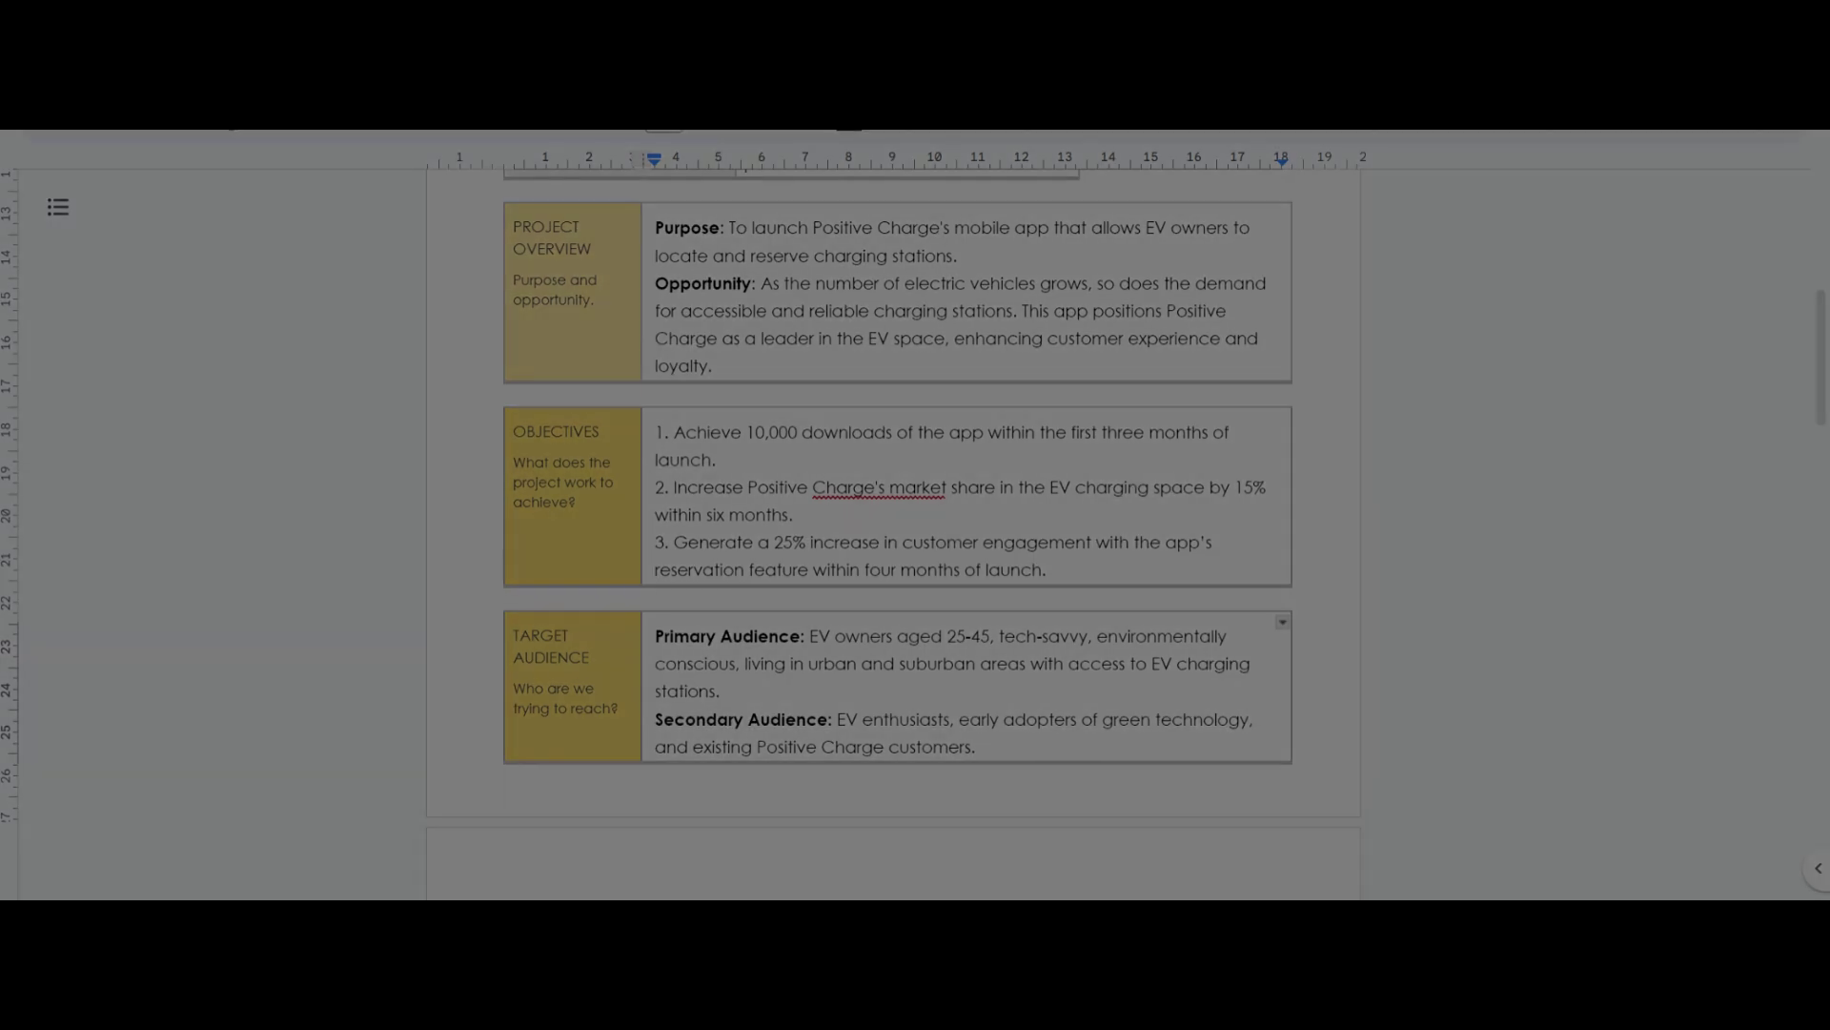